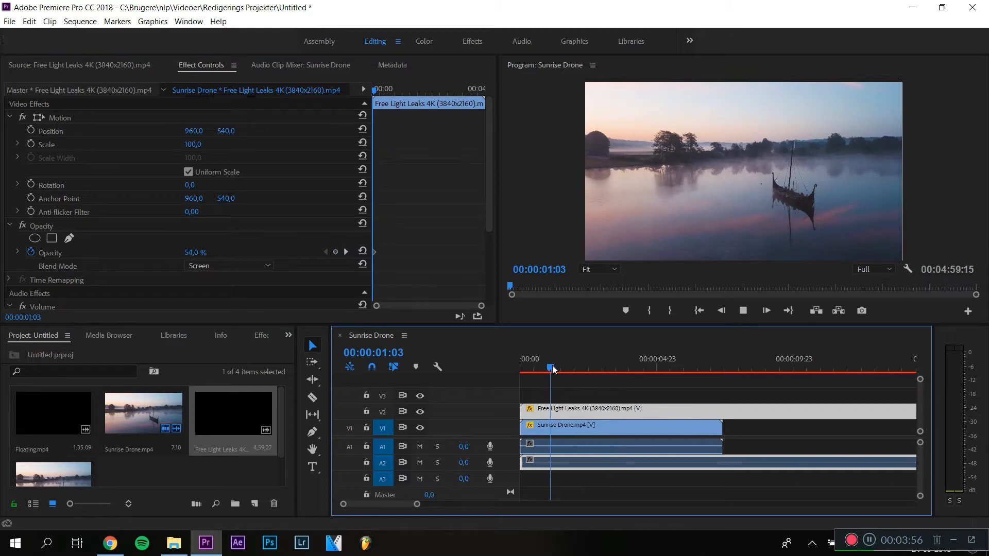
- Create a new 1920 x 1080 color matte from the project panel
key("space")
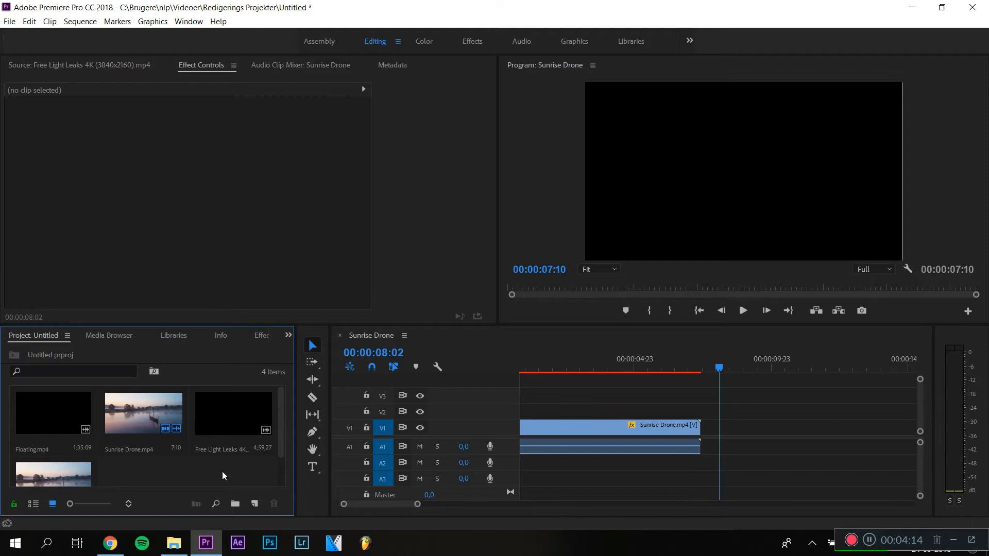
right_click(223, 472)
mouse_move(297, 416)
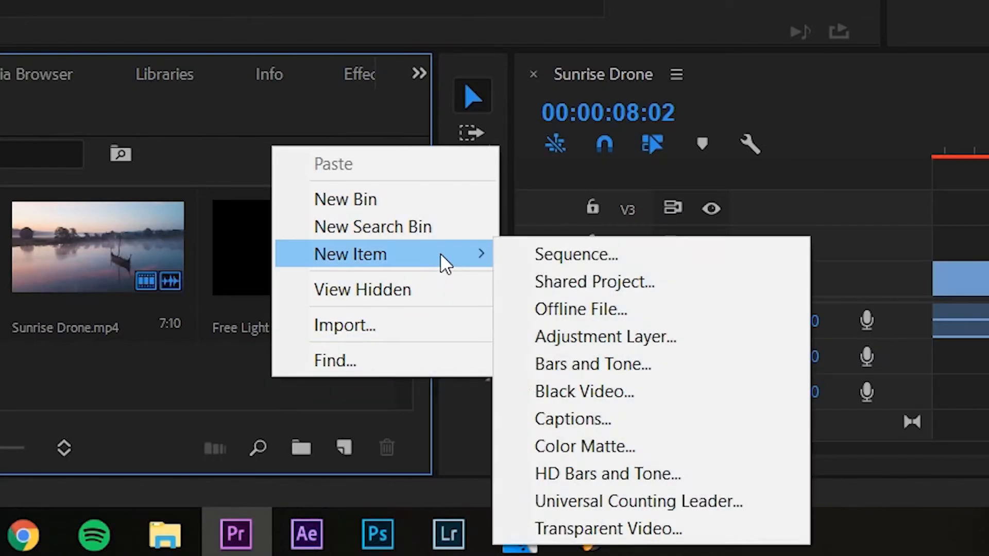
left_click(604, 454)
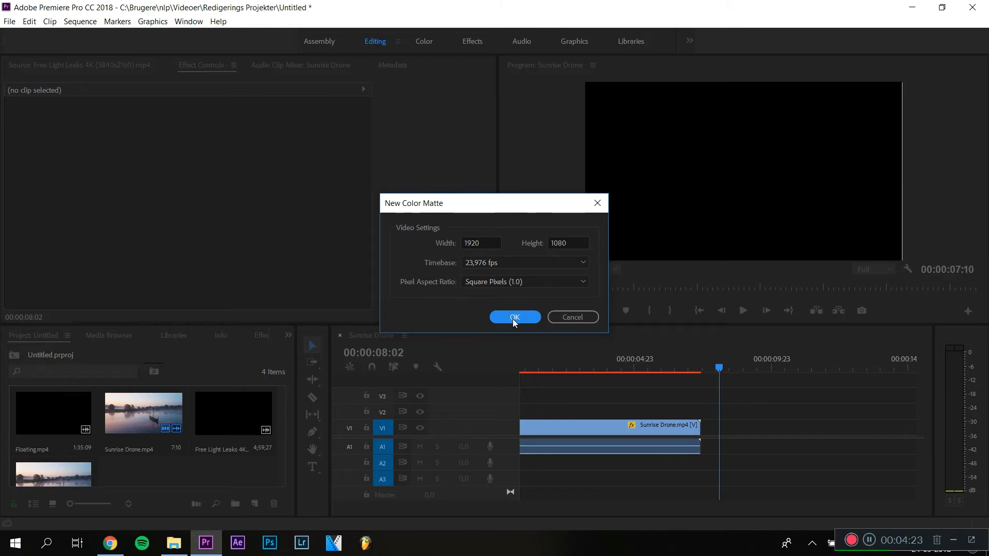
left_click(514, 317)
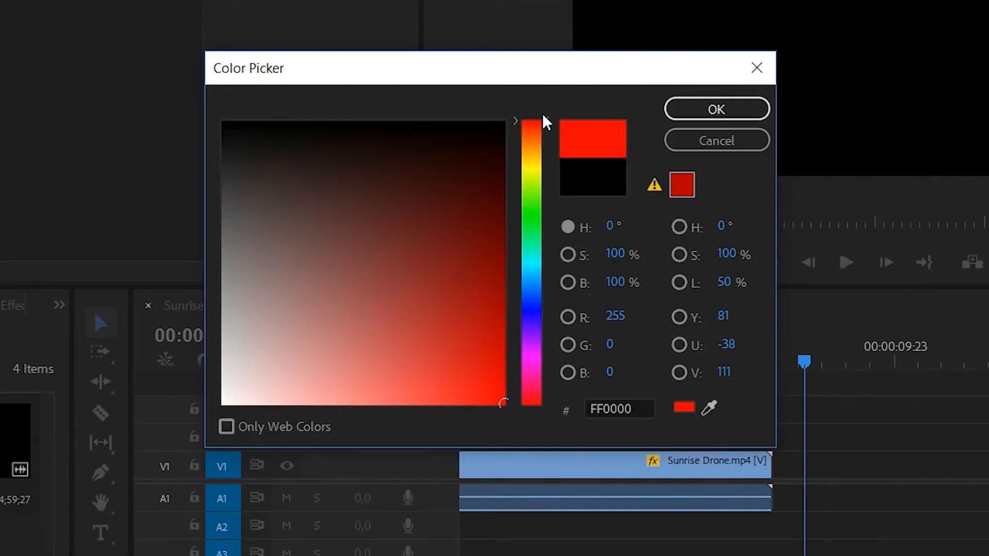
- Pick an orange matte color, FF7D00, and keep the name Color Matte
left_click_drag(572, 230, 572, 241)
left_click_drag(551, 144, 552, 148)
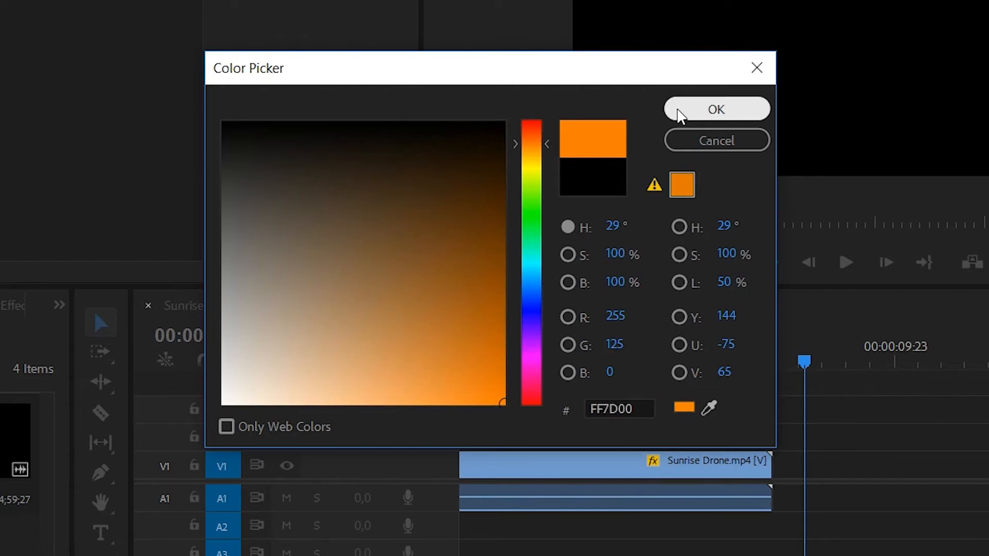
left_click(685, 108)
left_click(343, 244)
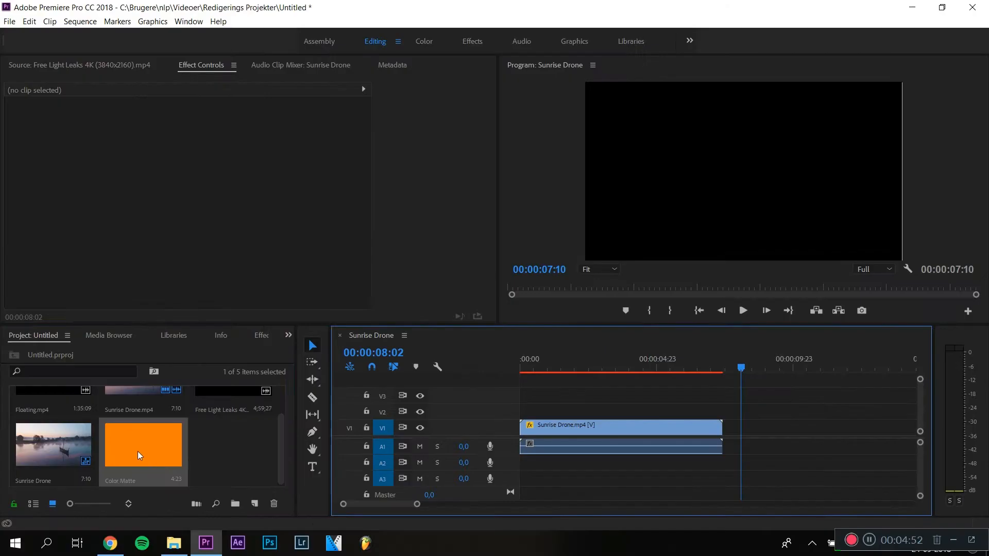
- Place the color matte on track V2 above the drone clip and extend it to the drone clip's end
left_click_drag(138, 451, 523, 411)
left_click_drag(654, 411, 722, 411)
left_click(634, 367)
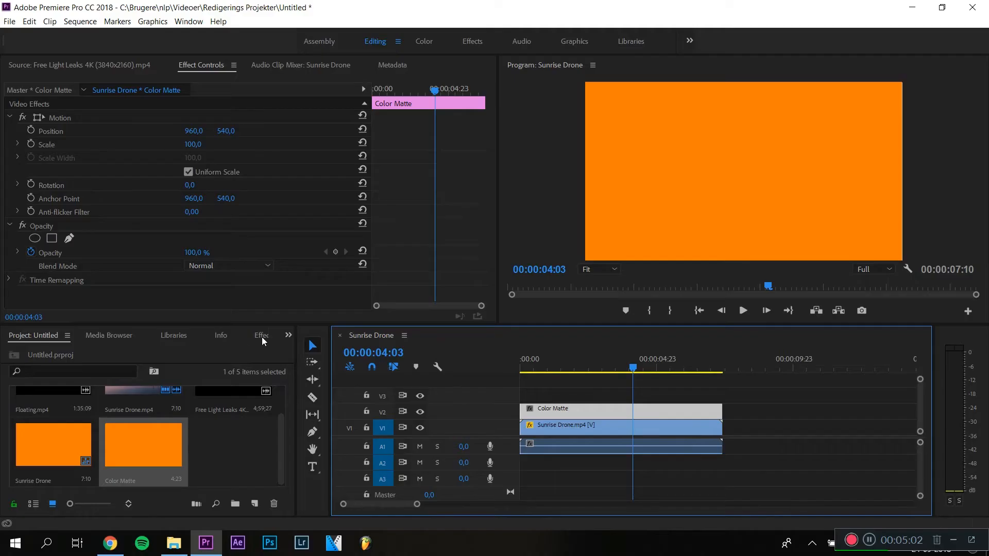
- Toggle the V2 track's visibility off and back on to compare the matte with the footage
left_click(262, 336)
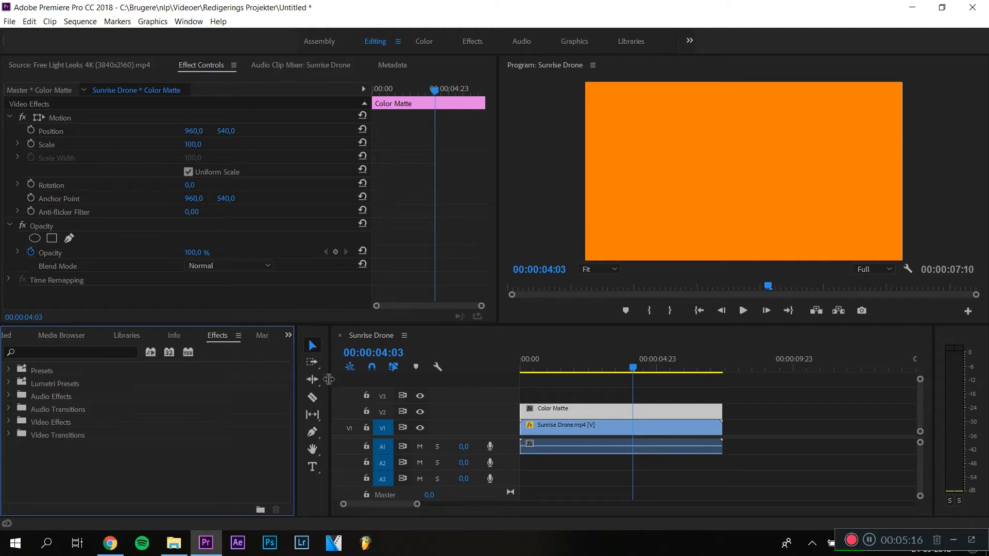
left_click(420, 412)
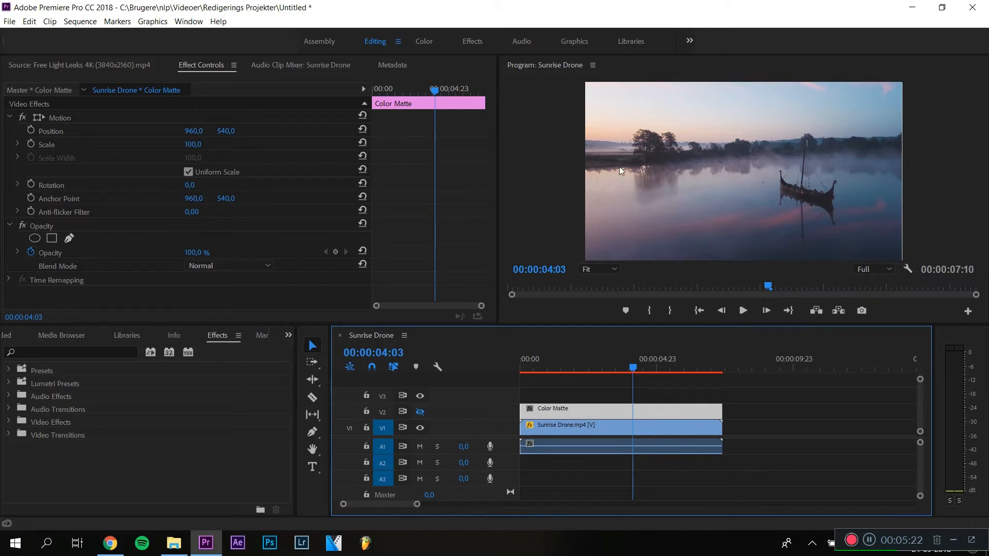
left_click(420, 413)
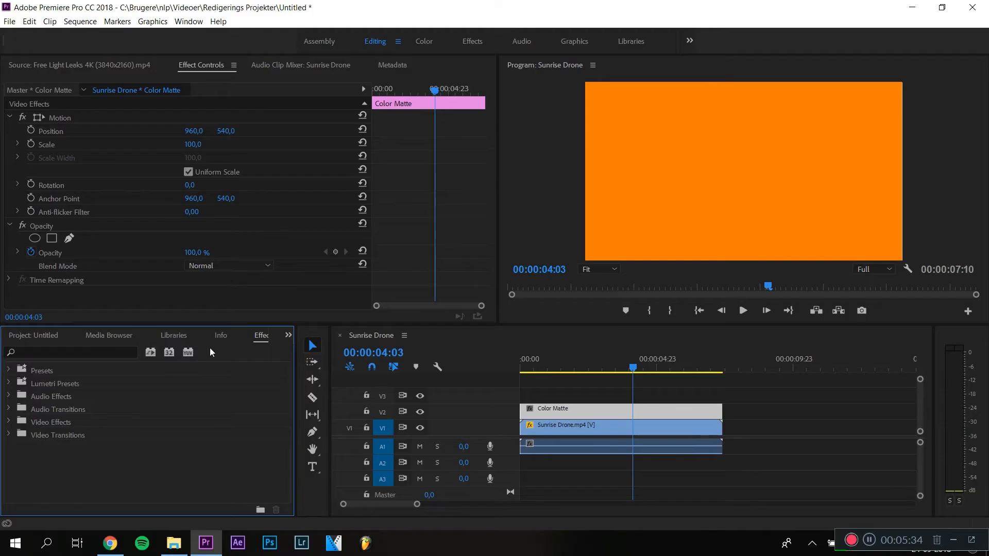
- Search the effects for "crop" and apply the Crop effect to the color matte
left_click(81, 353)
type("crop")
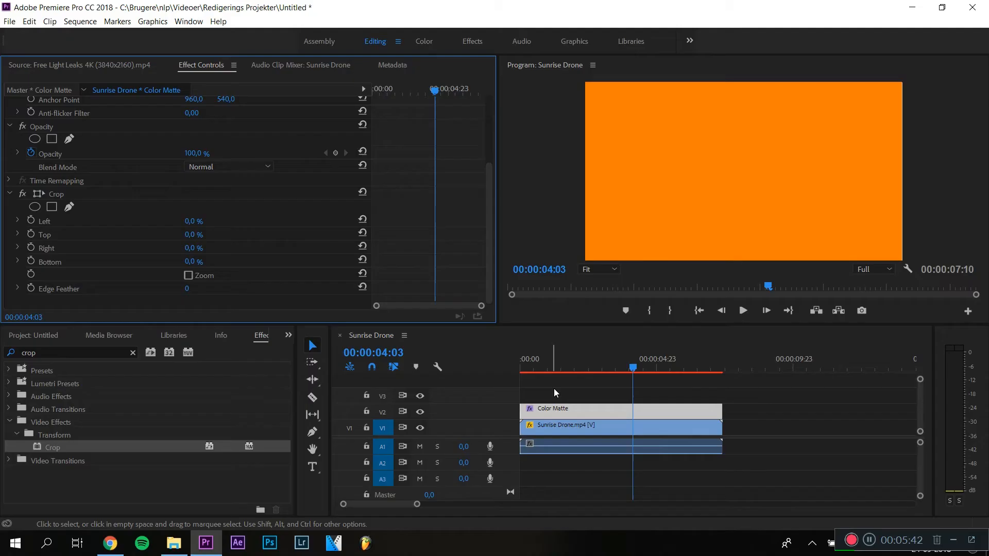
left_click(558, 391)
left_click(567, 410)
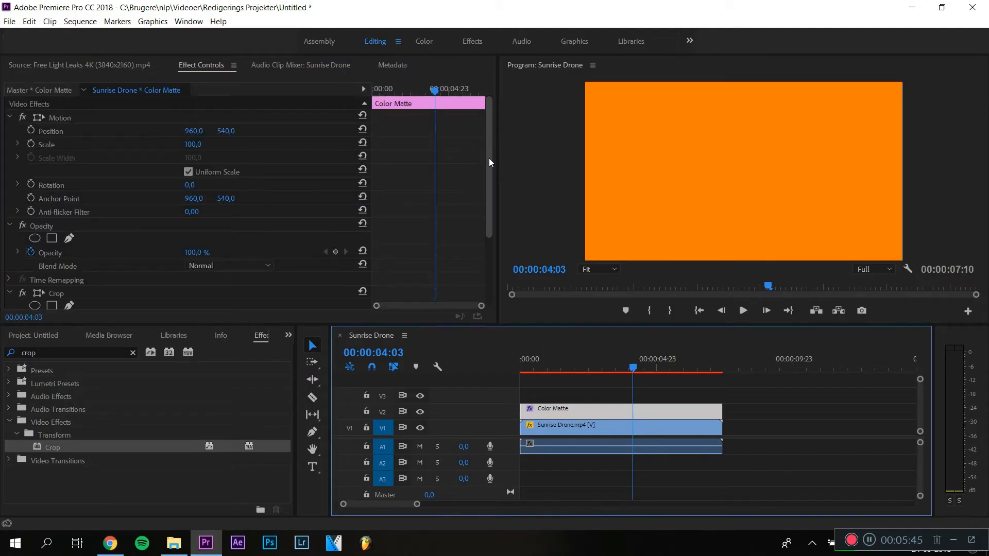
- Set the Crop effect's Right to 74% and Bottom to 65%
scroll(487, 146, "down", 3)
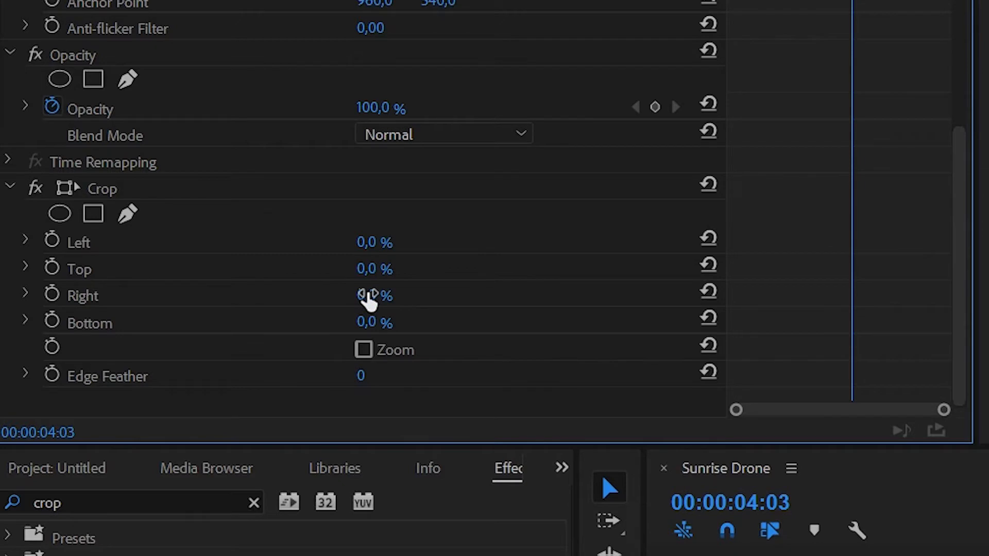
left_click_drag(368, 299, 368, 299)
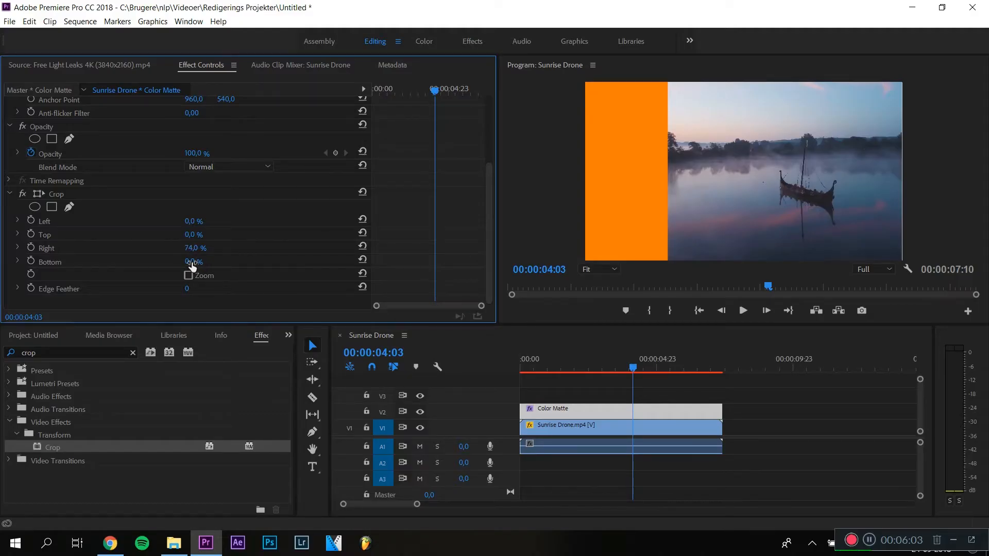
left_click_drag(192, 266, 192, 265)
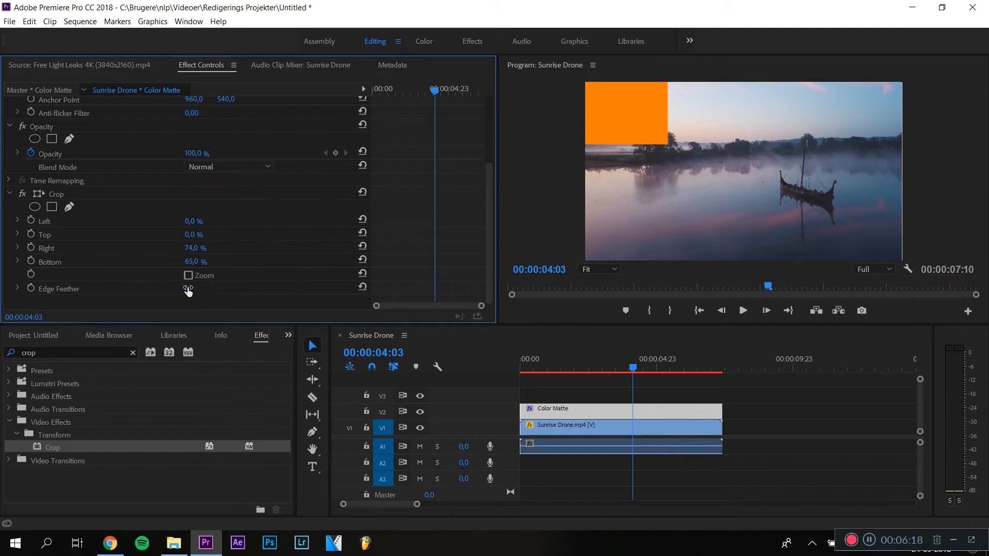
- Set the crop's Edge Feather to 650
left_click(477, 308)
left_click_drag(188, 291, 188, 291)
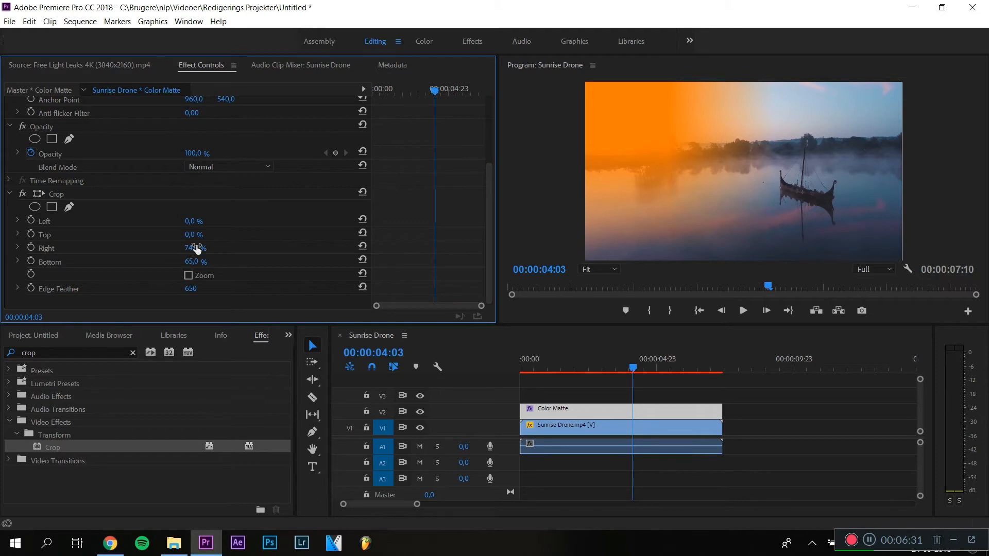
left_click_drag(196, 249, 200, 249)
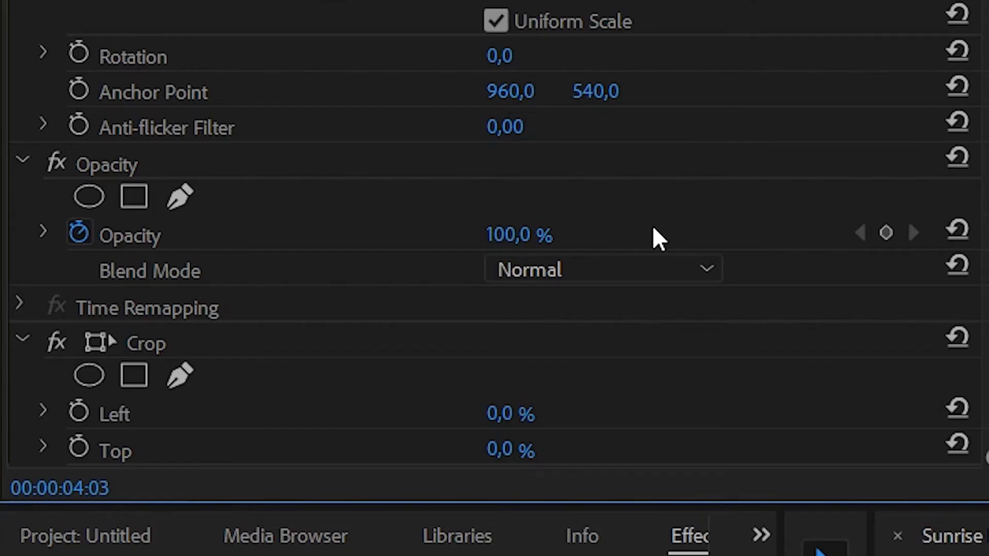
- Set the color matte's blend mode to Screen
left_click(635, 272)
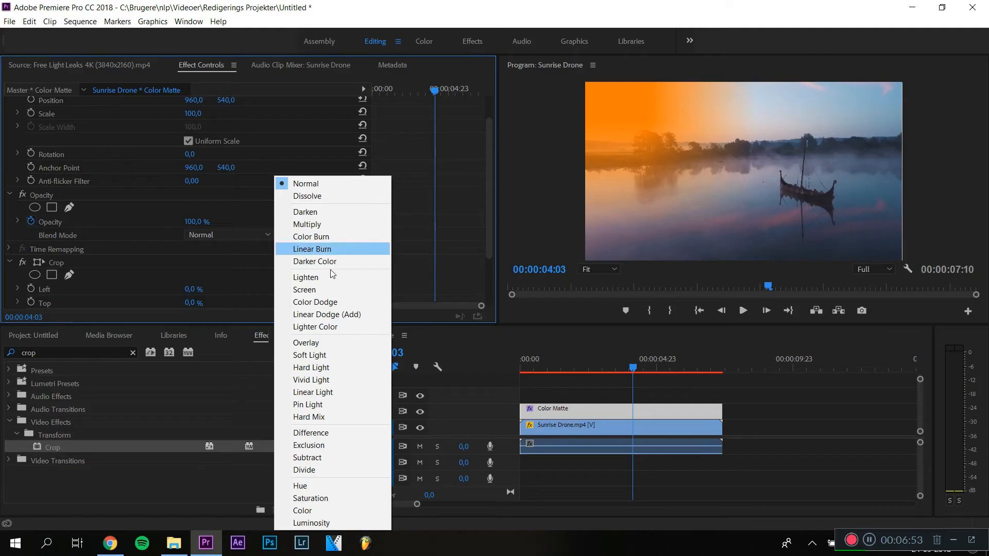
left_click(336, 316)
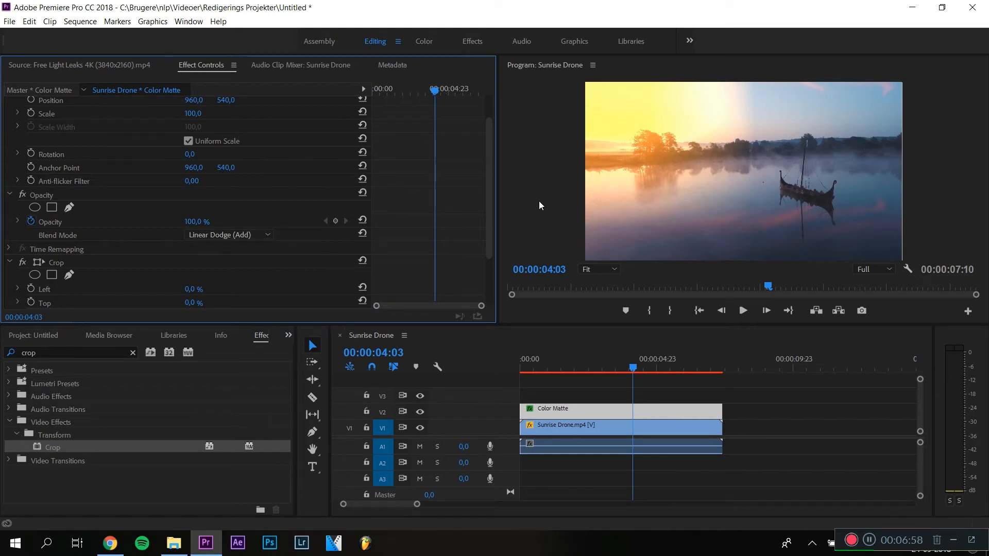
left_click(261, 233)
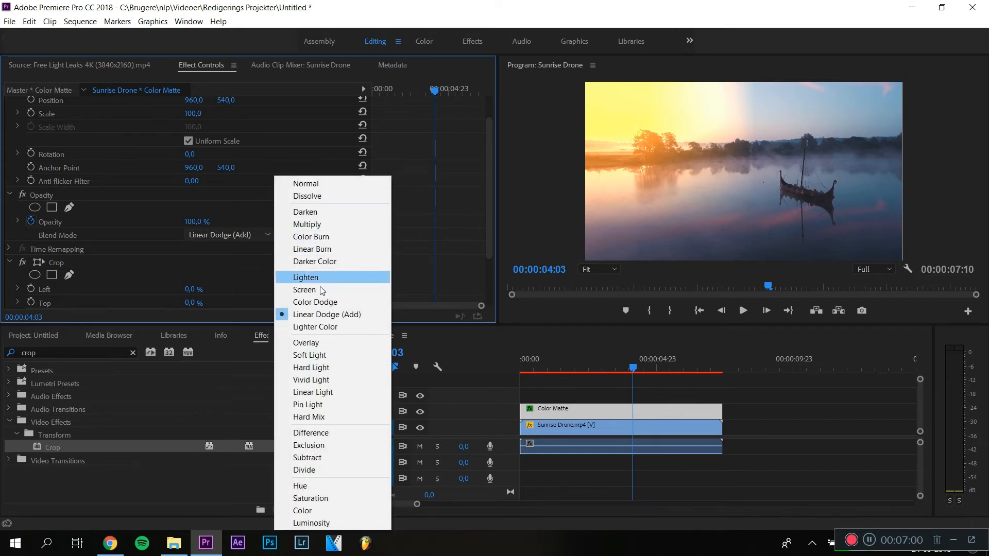
left_click(320, 289)
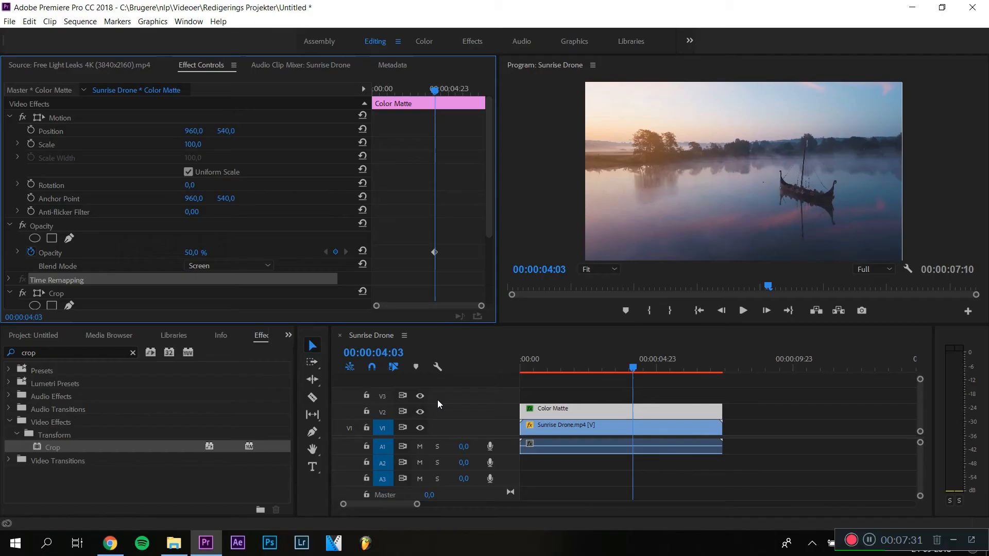
- Switch the V2 track's visibility off and on repeatedly to judge the matte's effect on the footage
left_click(420, 412)
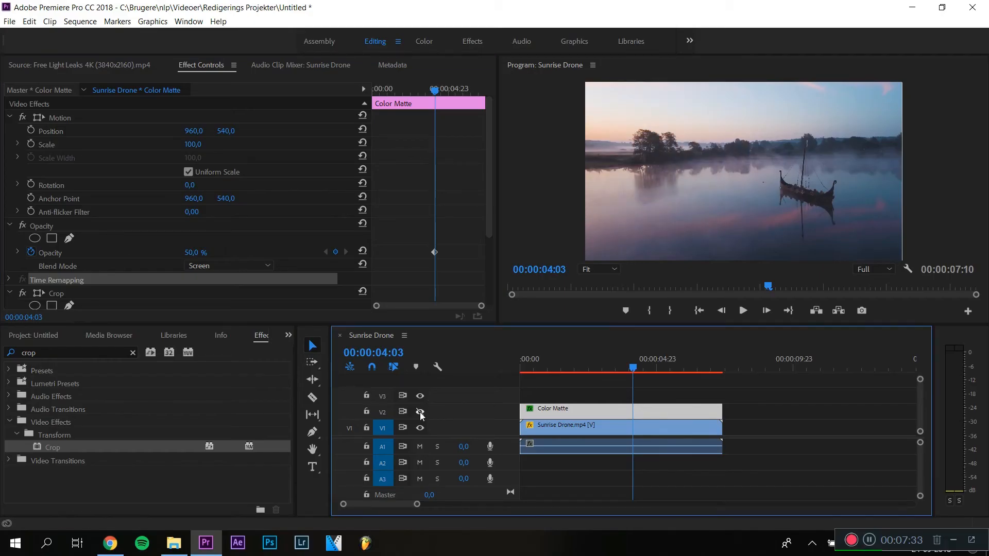
left_click(420, 412)
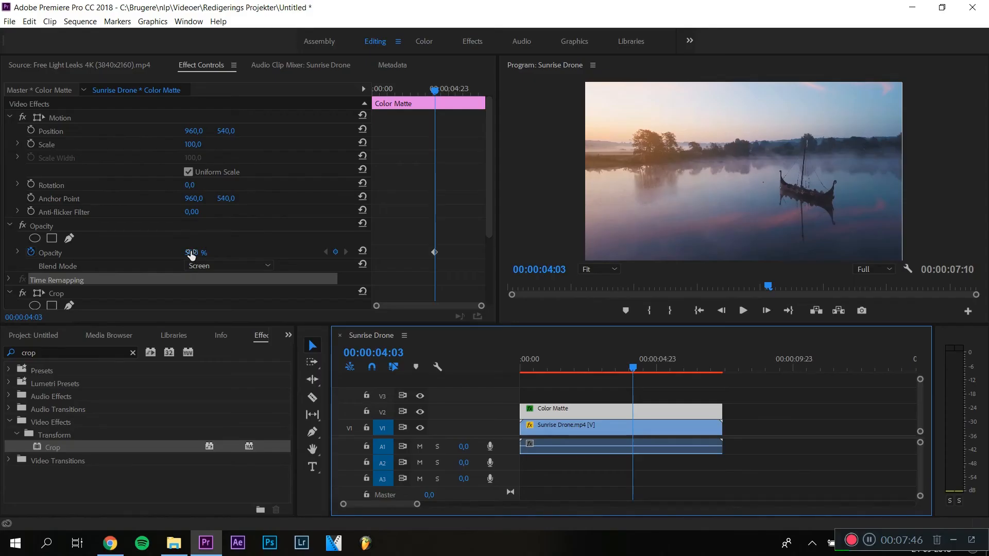
left_click_drag(191, 255, 191, 255)
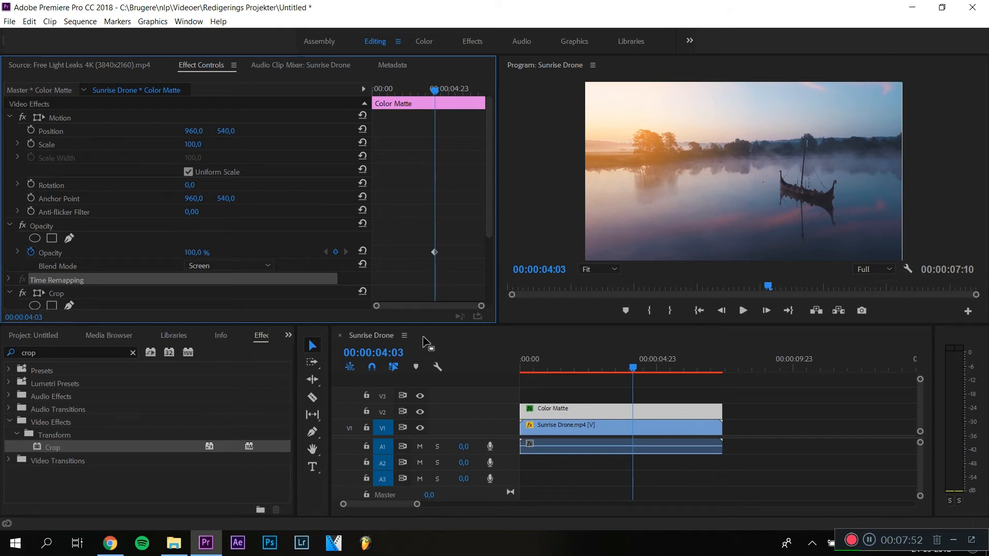
left_click(422, 413)
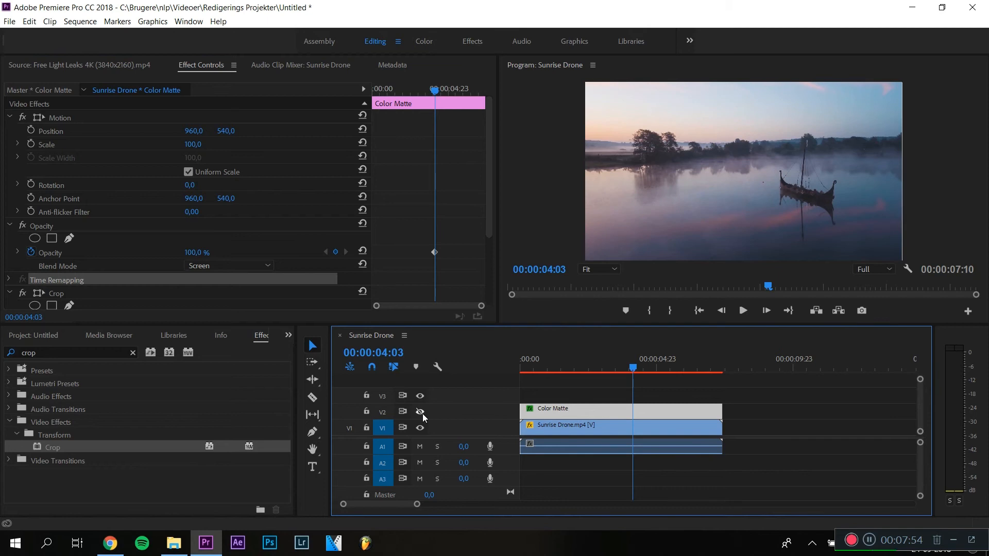
left_click(422, 413)
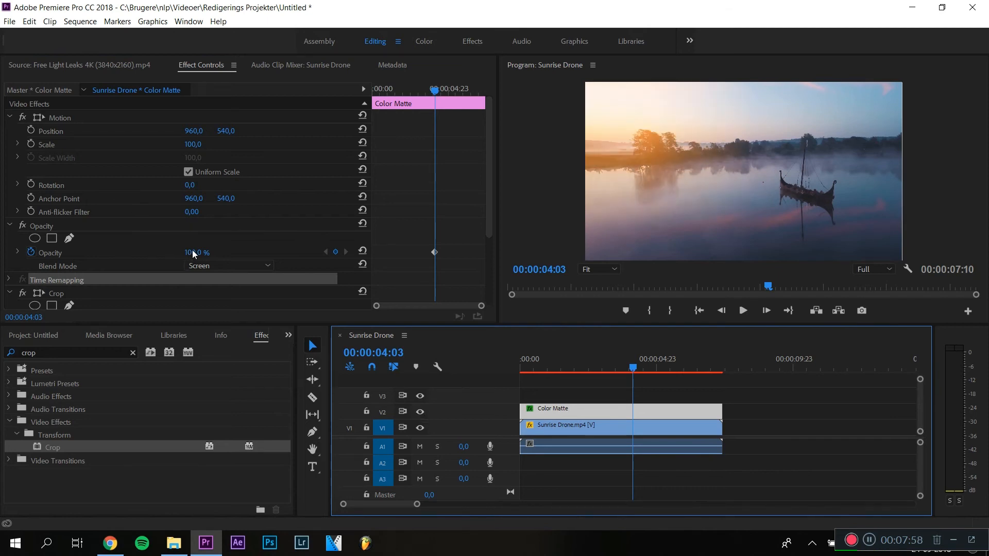
- Set the color matte's opacity to 37%
left_click(264, 250)
left_click_drag(194, 253, 196, 254)
left_click_drag(528, 345, 530, 346)
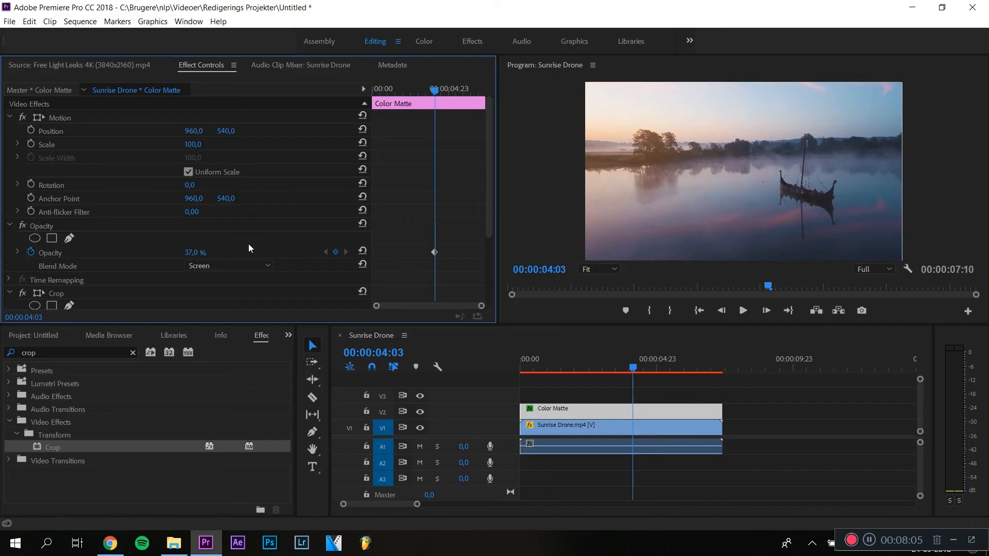
- Move the playhead to 00:00:02:06 and enable keyframing for the crop's Right and Bottom values
left_click_drag(490, 176, 483, 149)
left_click(582, 369)
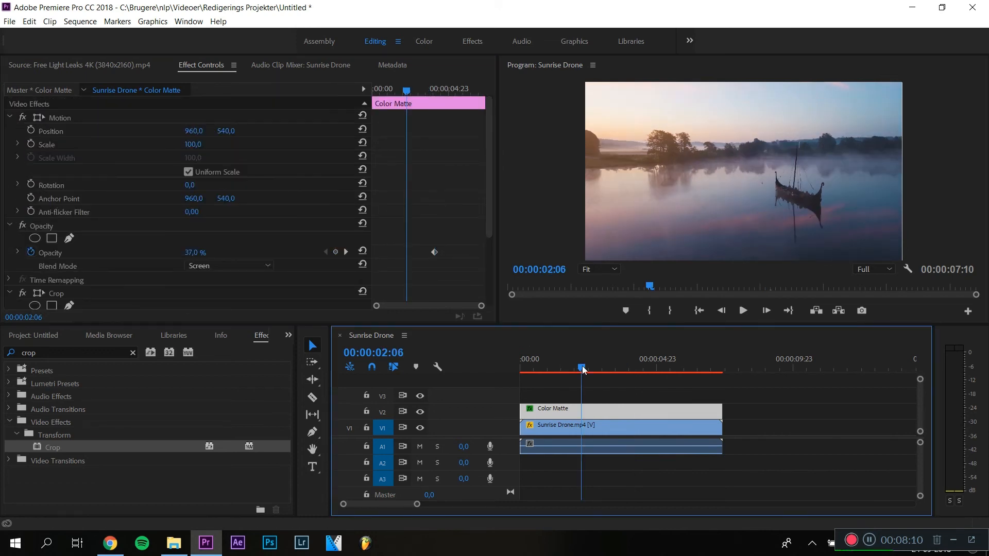
left_click_drag(490, 191, 490, 195)
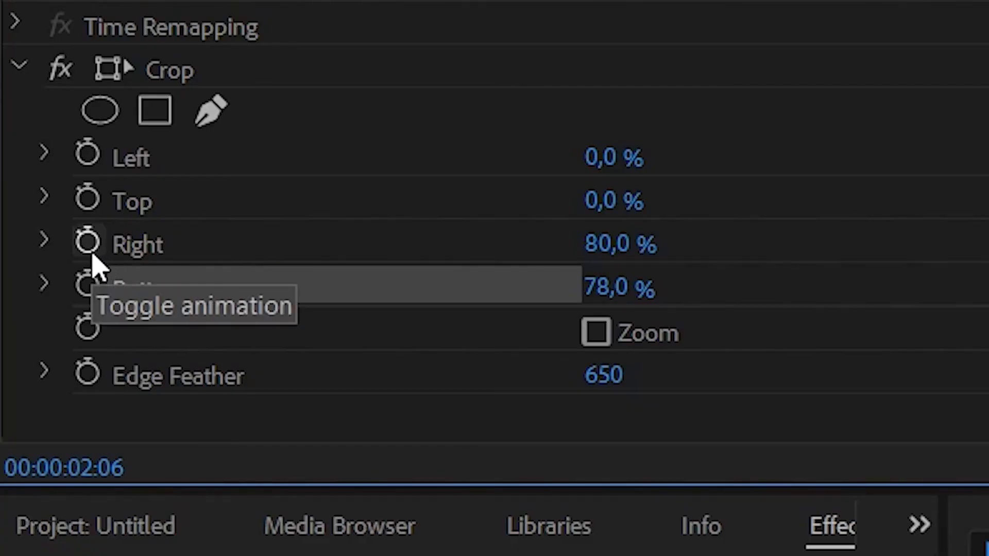
left_click(88, 243)
left_click(88, 287)
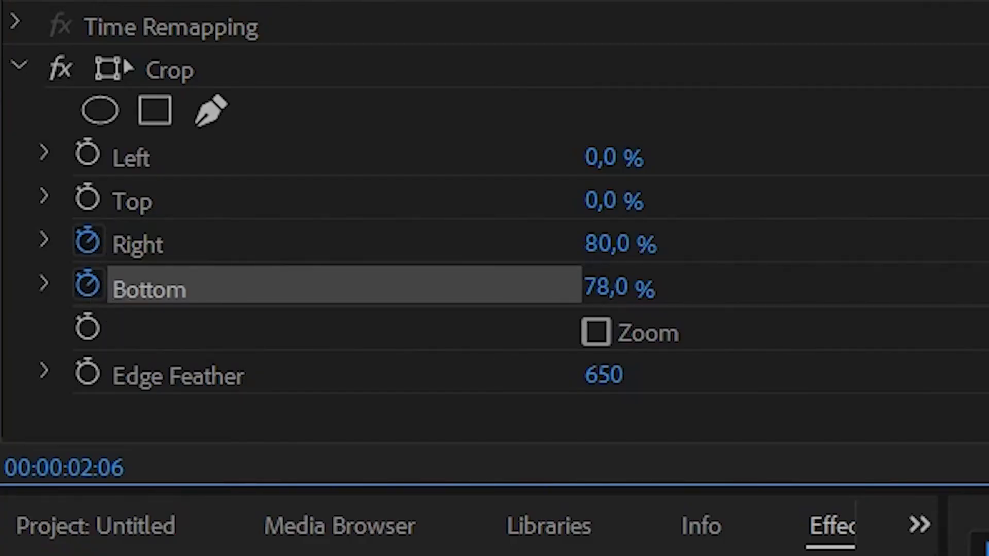
- Step forward to 00:00:02:11 and keyframe the crop's Right and Bottom at 50%
key("Right")
key("Right")
key("Right")
key("Right")
key("Right")
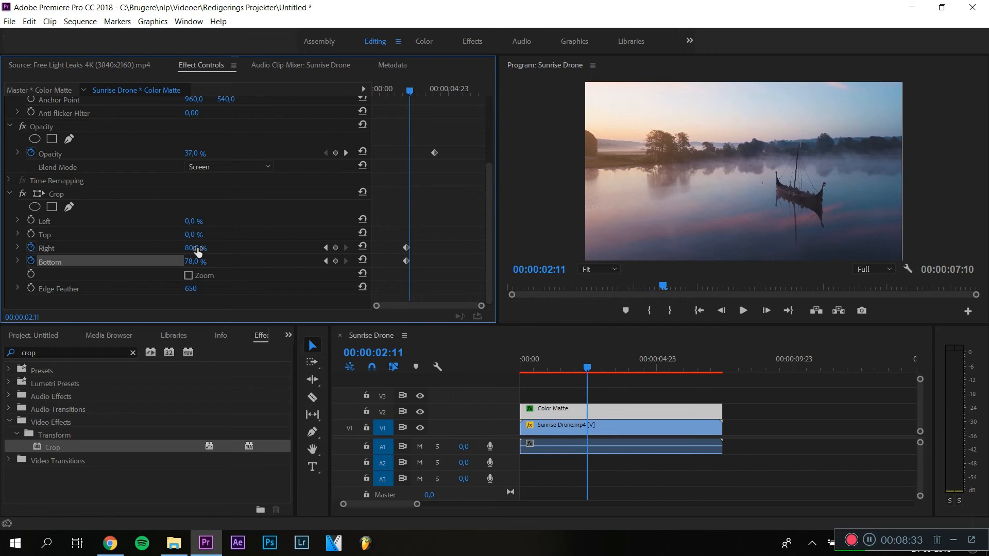
left_click(198, 249)
key("Tab")
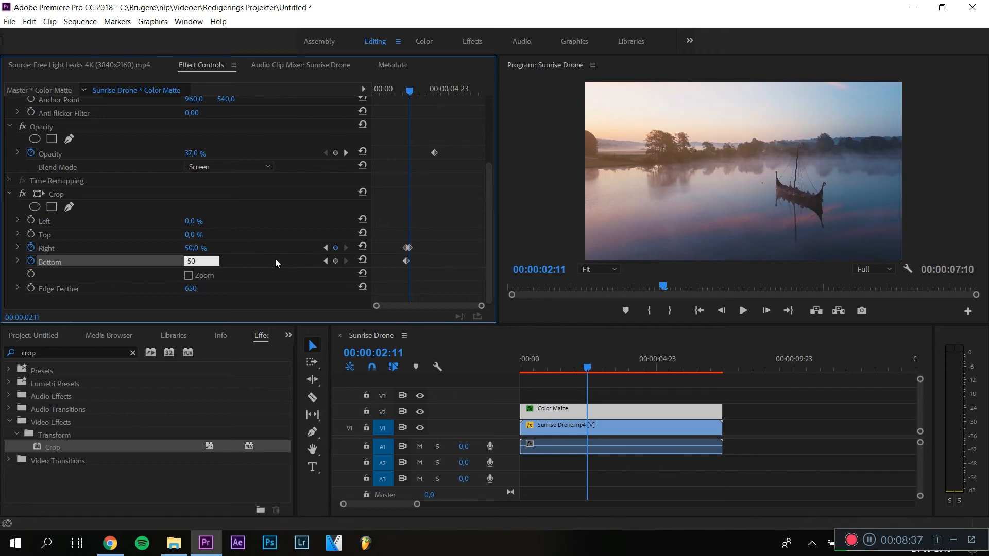
key("Return")
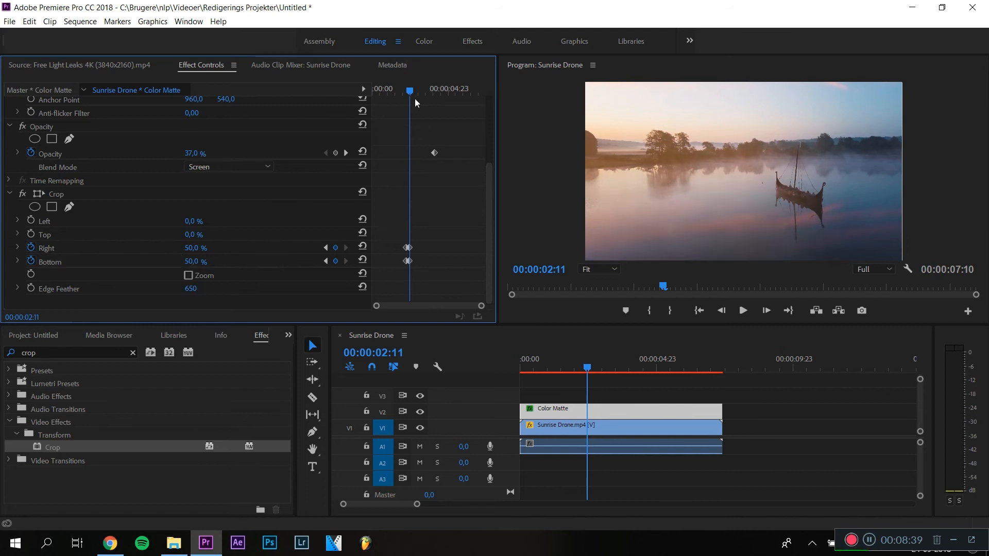
- Scrub the playhead and play back the sequence to preview the animated crop
left_click_drag(410, 92, 413, 92)
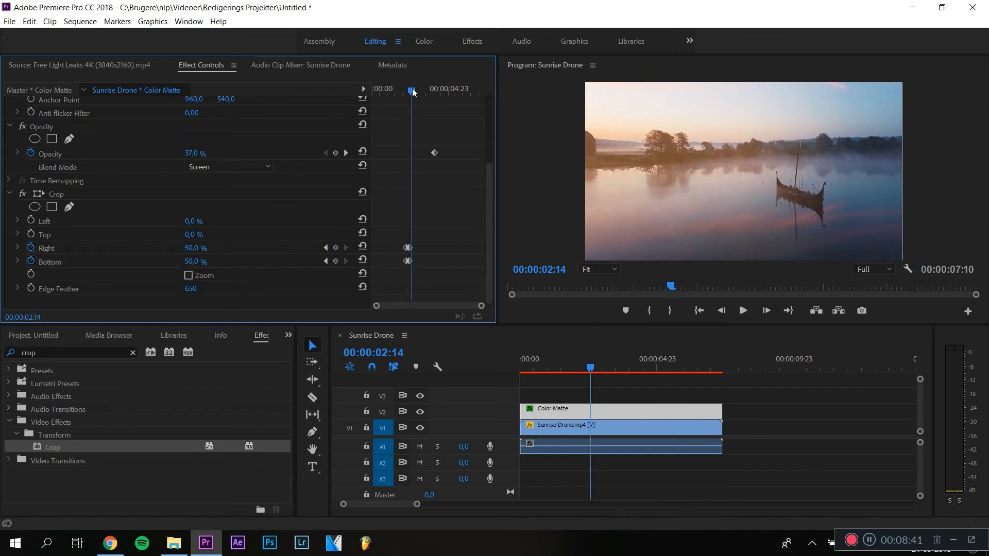
left_click(198, 248)
left_click(227, 251)
left_click(574, 364)
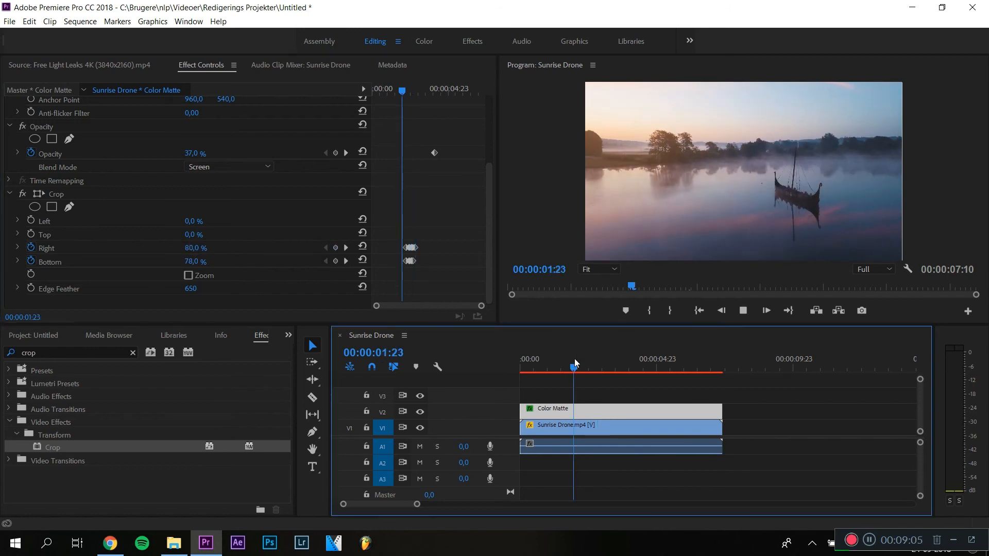
key("space")
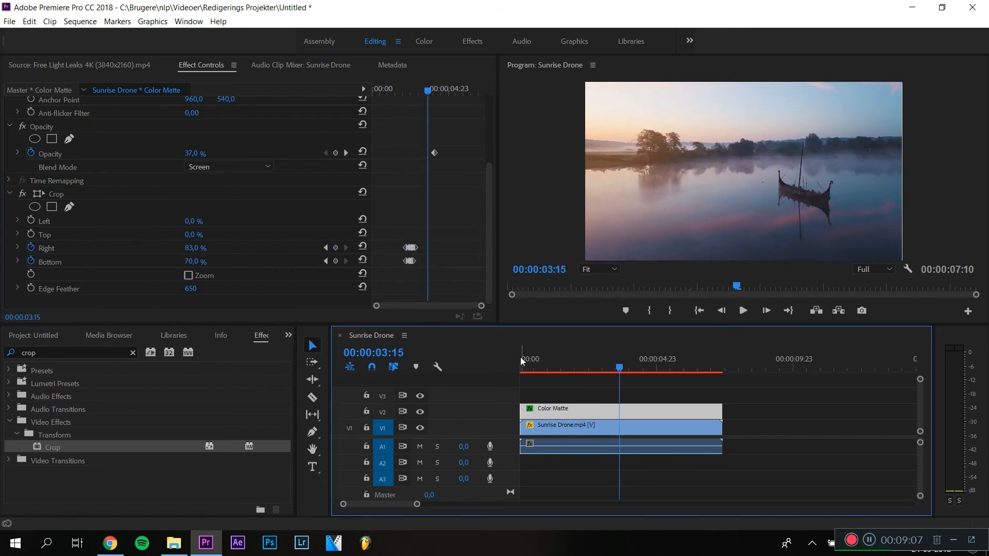
- Zoom the effect controls timeline and play back to review the crop keyframes
left_click(441, 269)
key("equal")
key("equal")
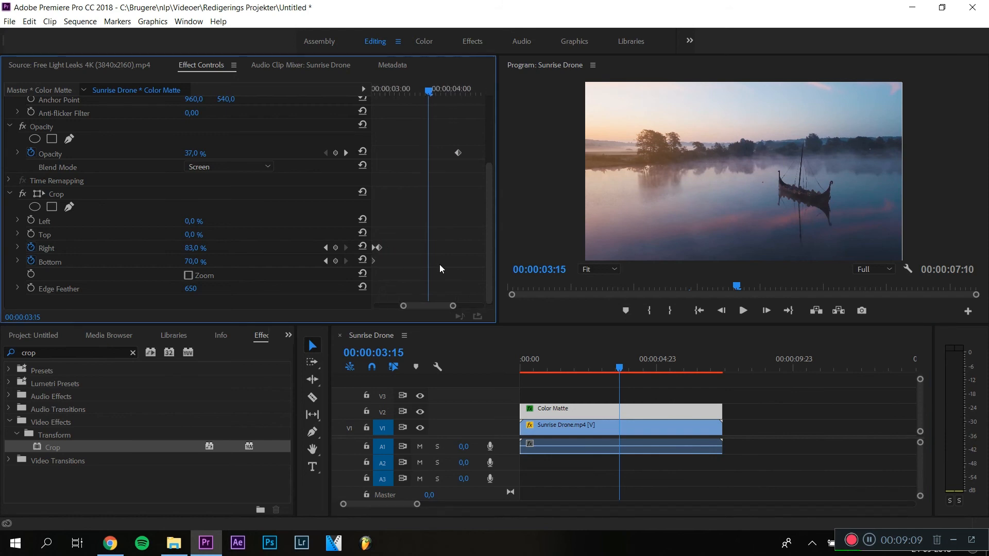
left_click(554, 356)
key("space")
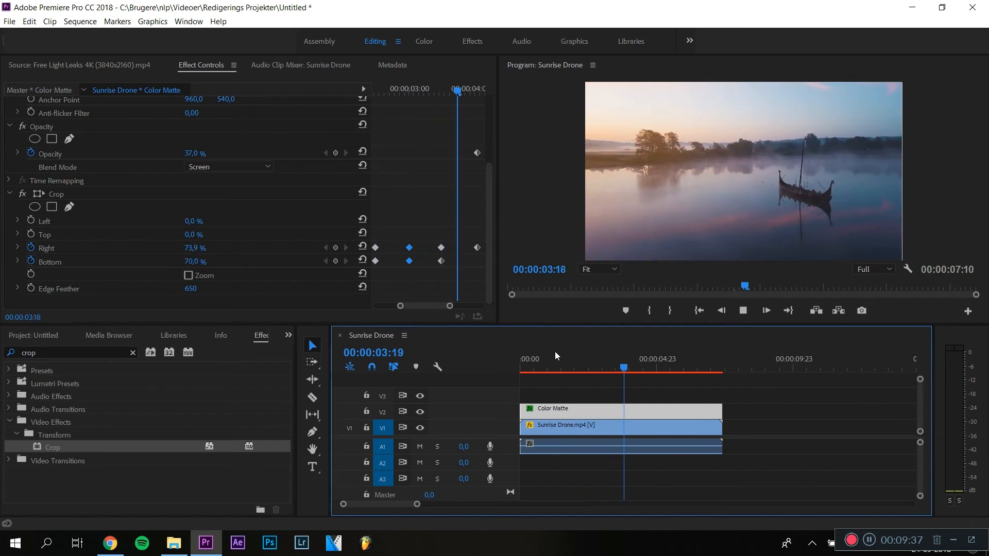
key("space")
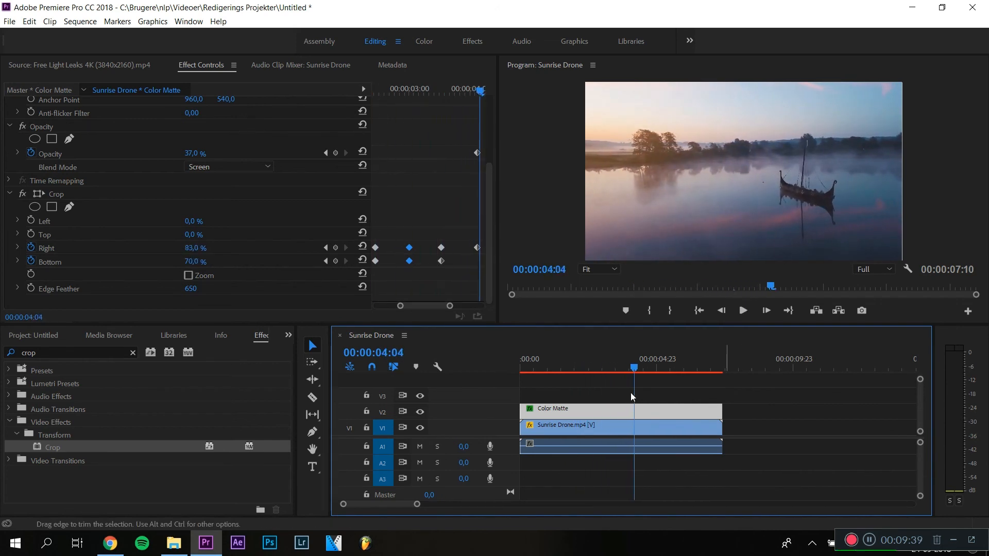
left_click(576, 365)
left_click_drag(450, 307, 482, 307)
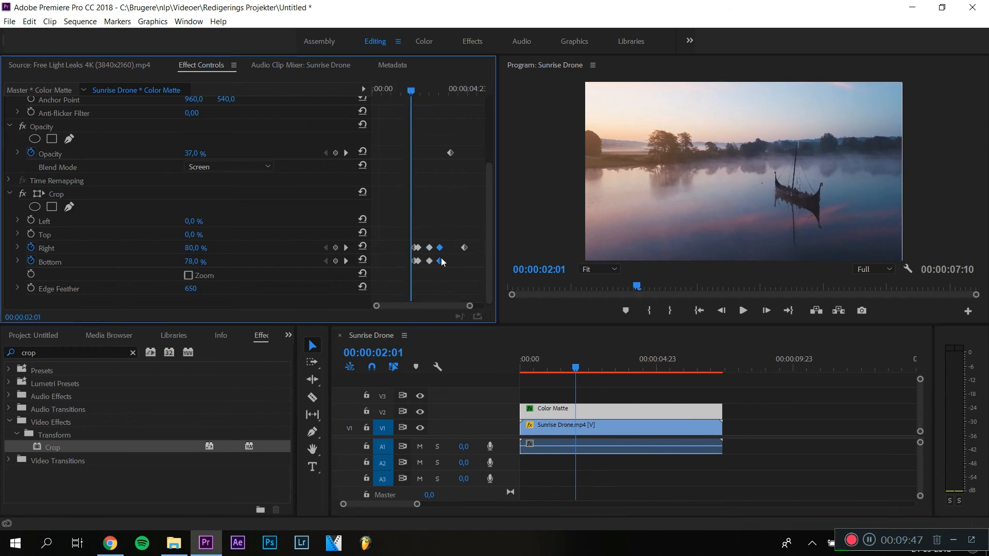